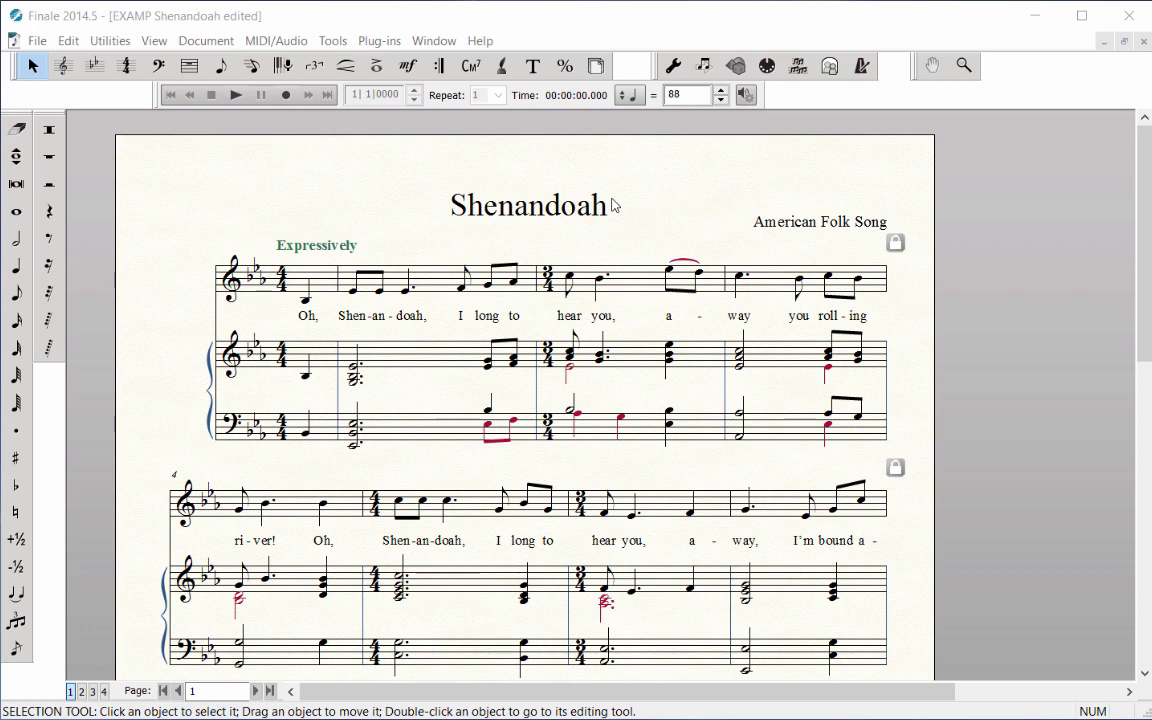
Step: With the Articulation tool, browse the articulation list from a measure 2 note, then cancel
{"action": "left_click", "coordinate": [386, 73]}
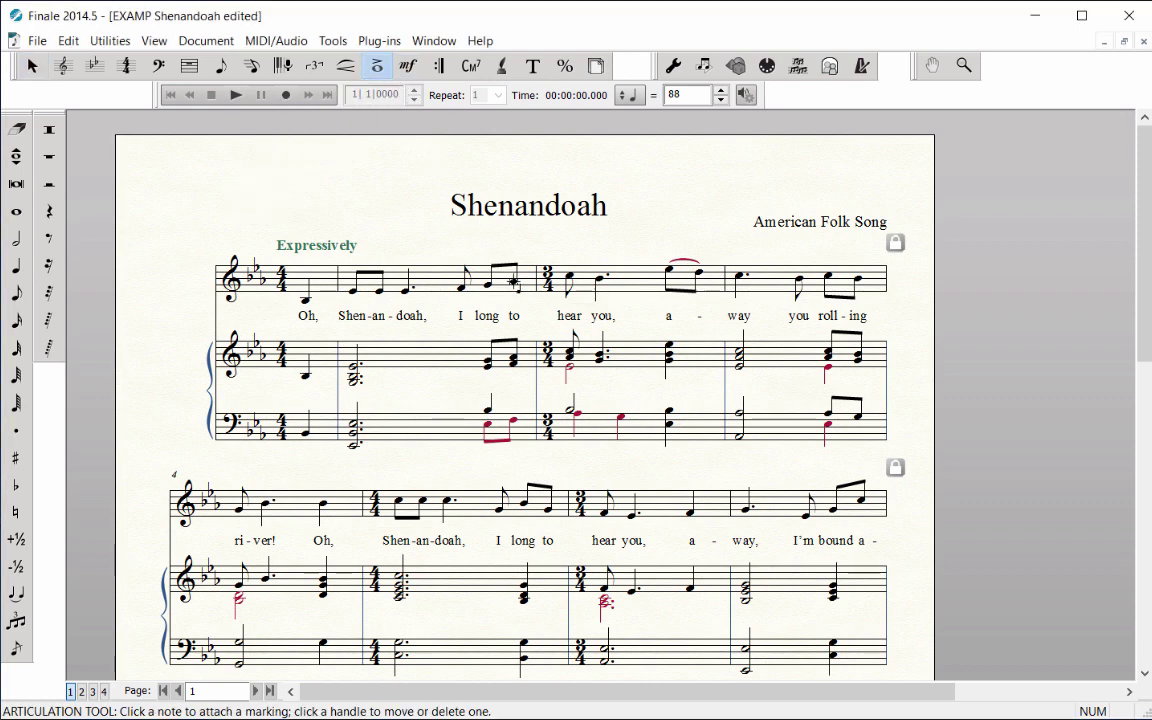
{"action": "left_click", "coordinate": [513, 282]}
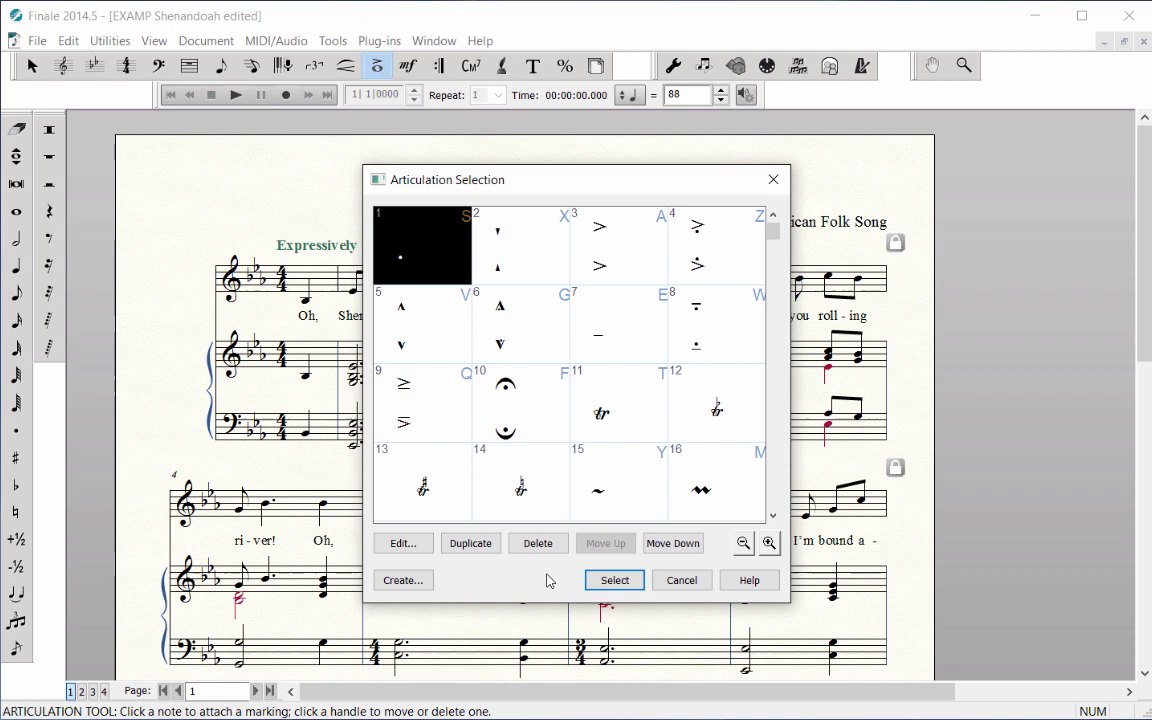
{"action": "left_click", "coordinate": [437, 505]}
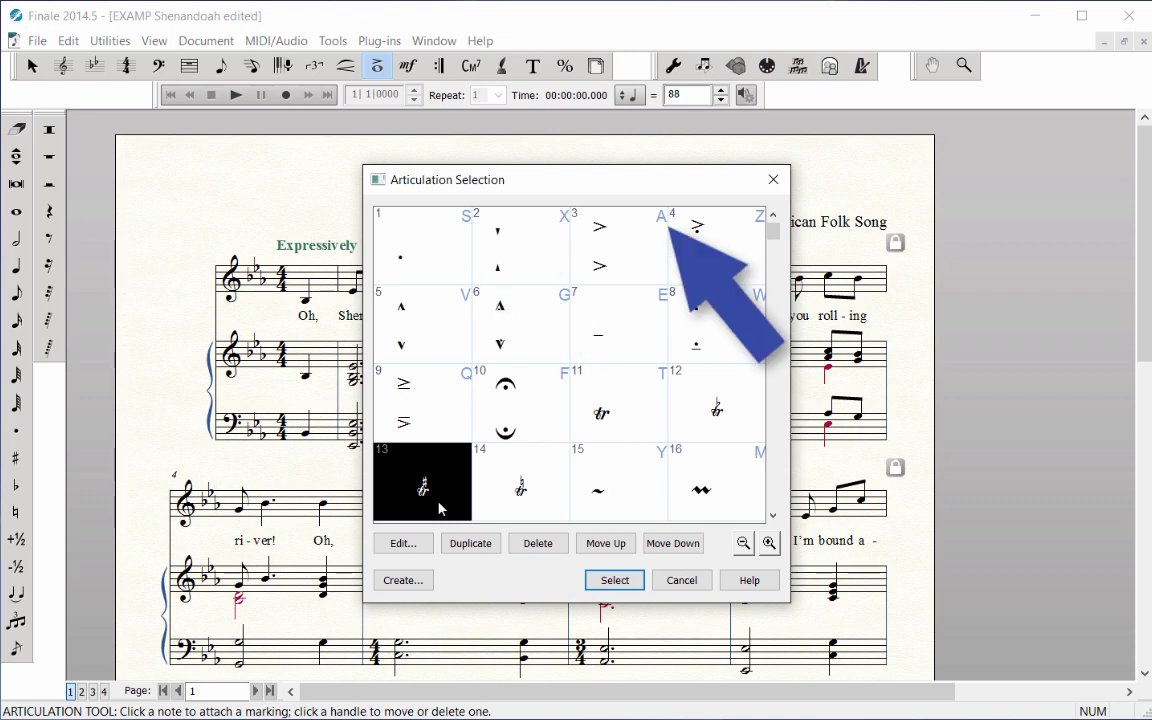
{"action": "key", "text": "n"}
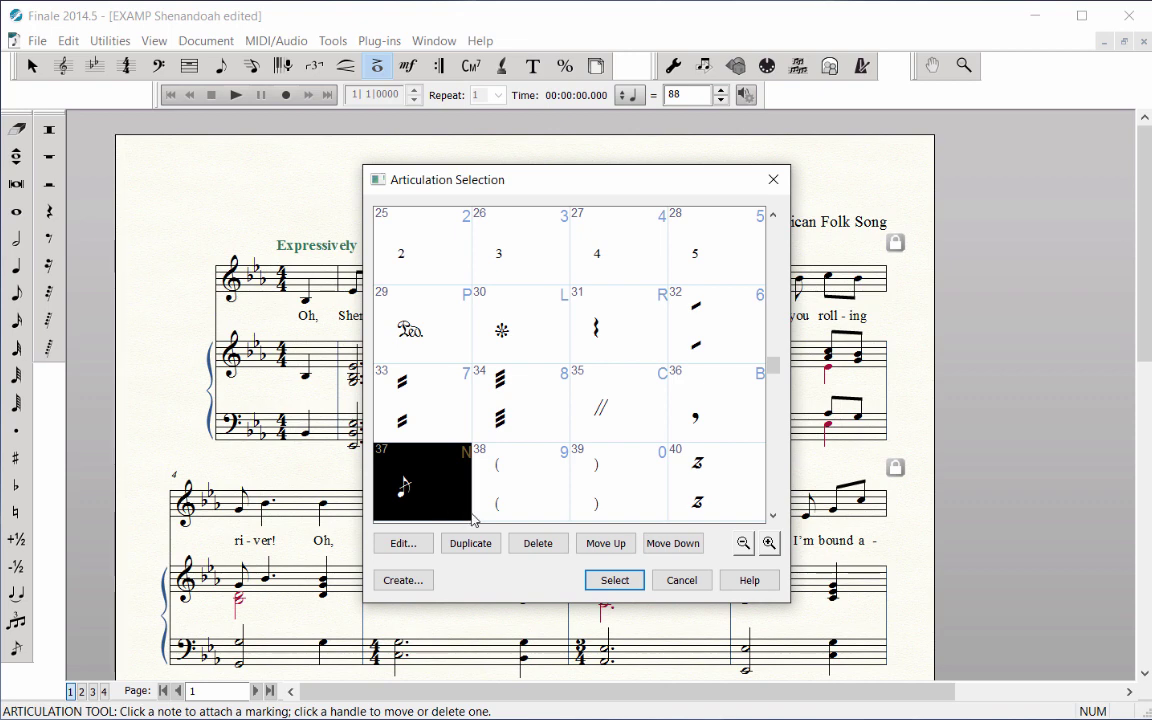
{"action": "left_click", "coordinate": [678, 582]}
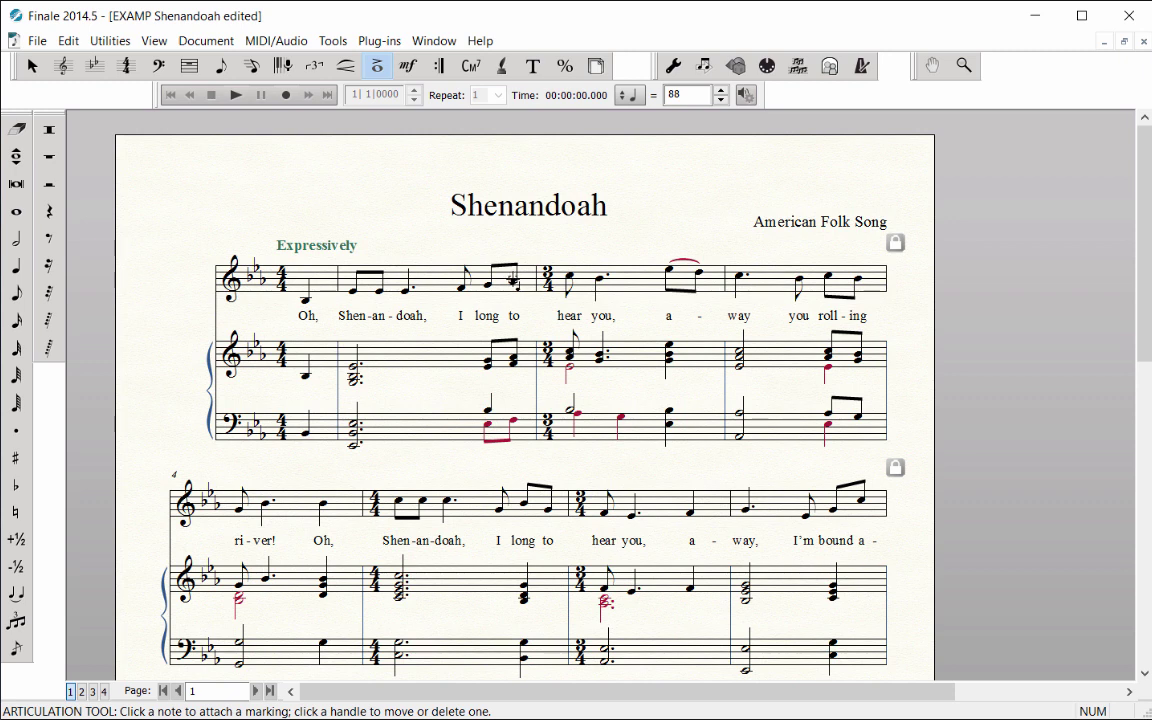
Step: Attach articulations to notes in measures 2, 3 and 4, with a fermata on measure 3's second note
{"action": "left_click", "coordinate": [513, 283]}
{"action": "left_click", "coordinate": [568, 278]}
{"action": "left_click", "coordinate": [600, 279]}
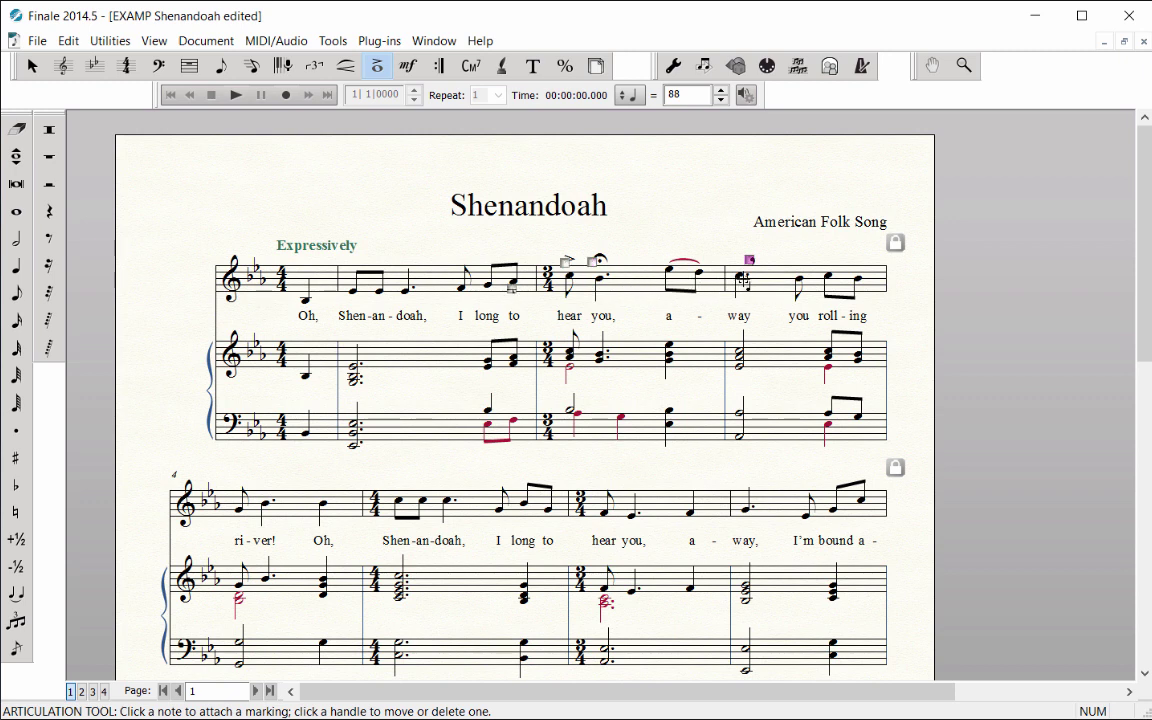
{"action": "left_click", "coordinate": [744, 281]}
Step: Apply an articulation to the three eighth notes of measure 5
{"action": "left_click_drag", "start_coordinate": [387, 476], "coordinate": [466, 523]}
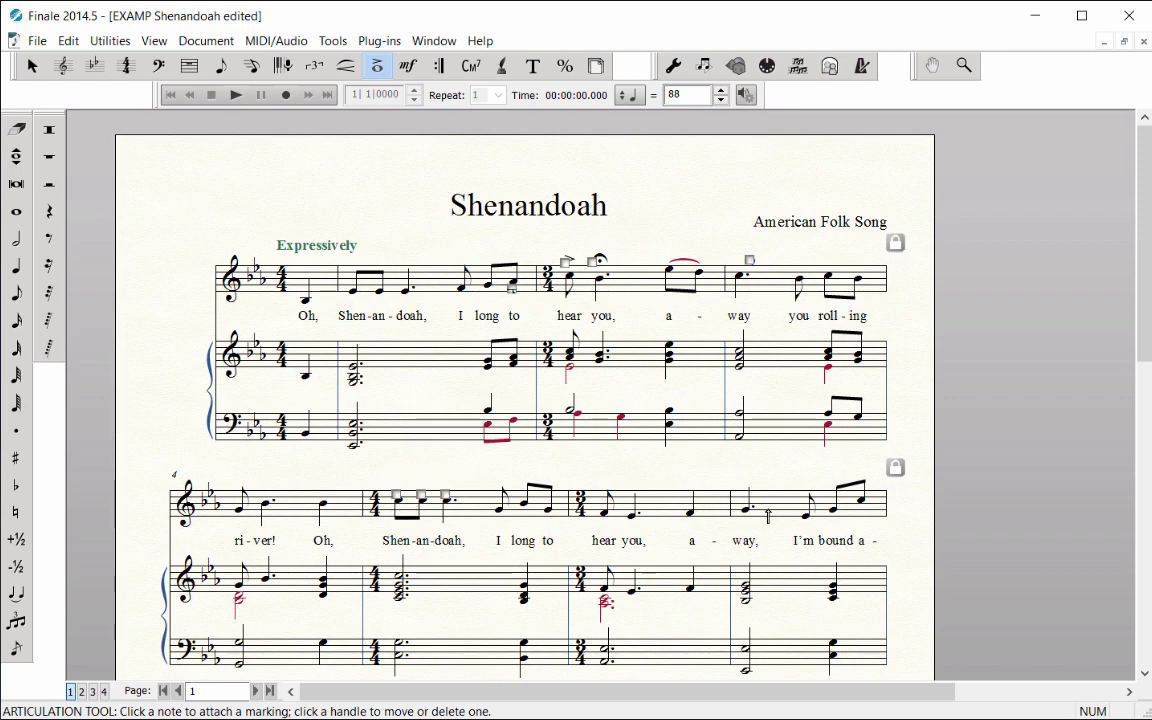
{"action": "scroll", "coordinate": [810, 518], "scroll_direction": "down", "scroll_amount": 1}
{"action": "scroll", "coordinate": [810, 518], "scroll_direction": "down", "scroll_amount": 6}
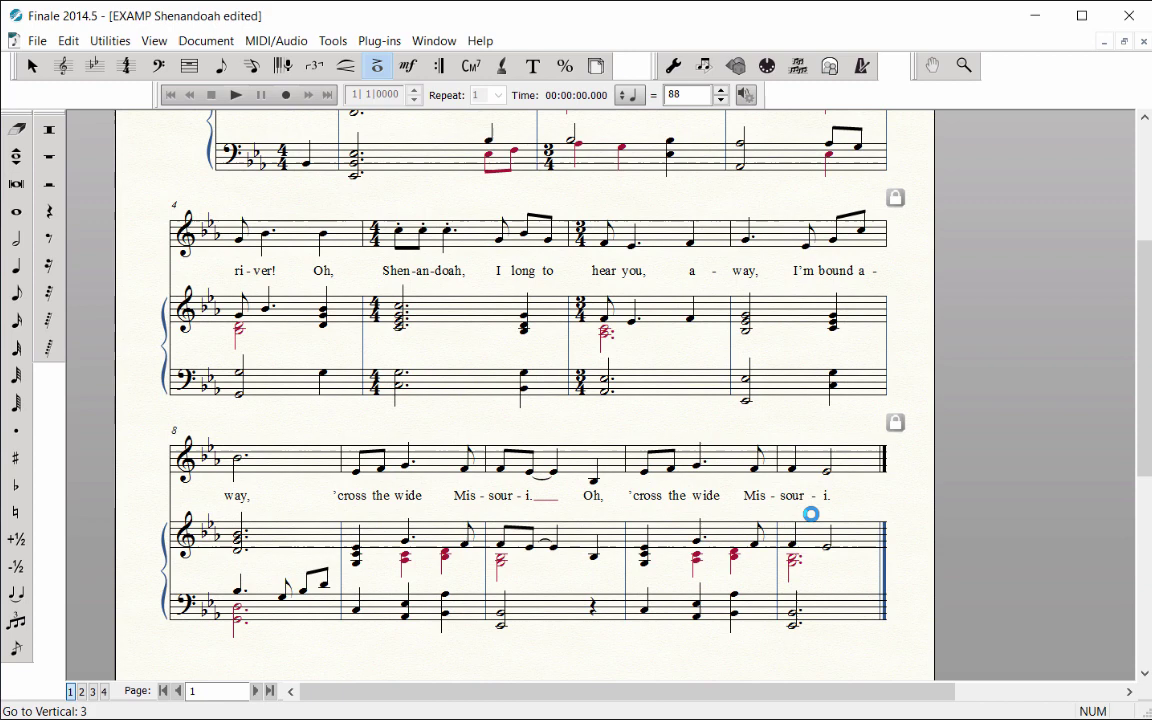
Step: Add fermatas to the final notes of all three staves, moving the bass fermata below the staff
{"action": "left_click_drag", "start_coordinate": [815, 373], "coordinate": [840, 495]}
{"action": "key", "text": "f"}
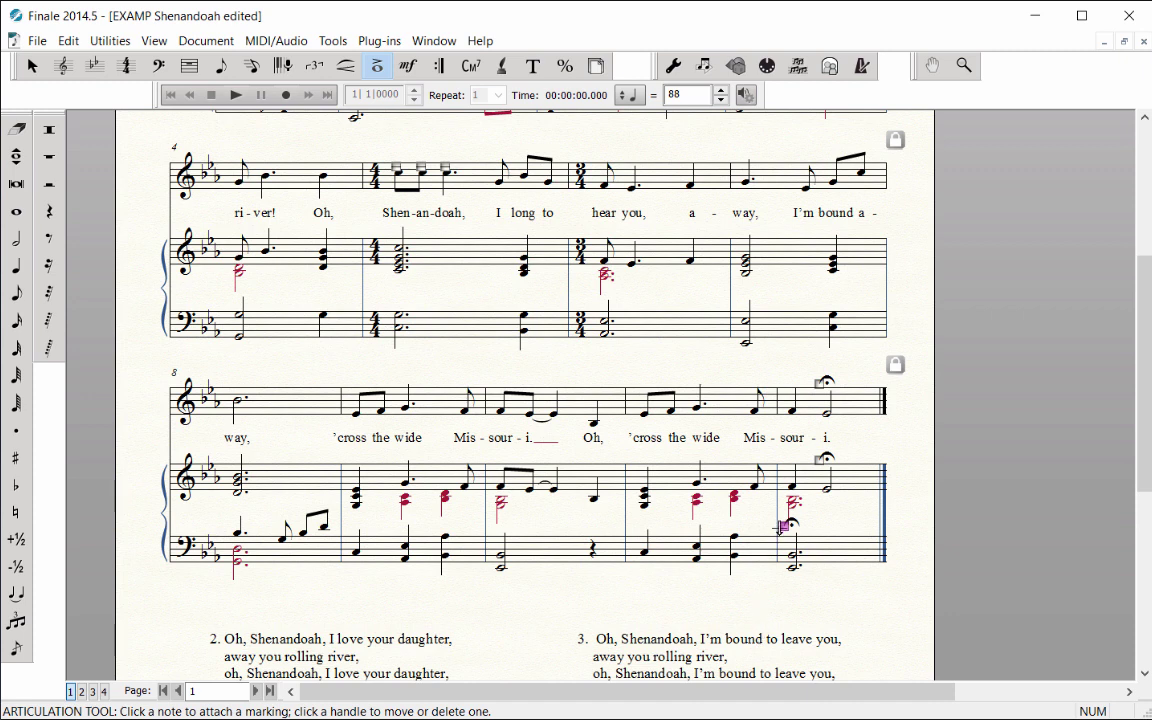
{"action": "left_click_drag", "start_coordinate": [783, 524], "coordinate": [786, 578]}
Step: Leave the Articulation tool for the Selection tool and redraw the score with Ctrl+D
{"action": "left_click", "coordinate": [31, 66]}
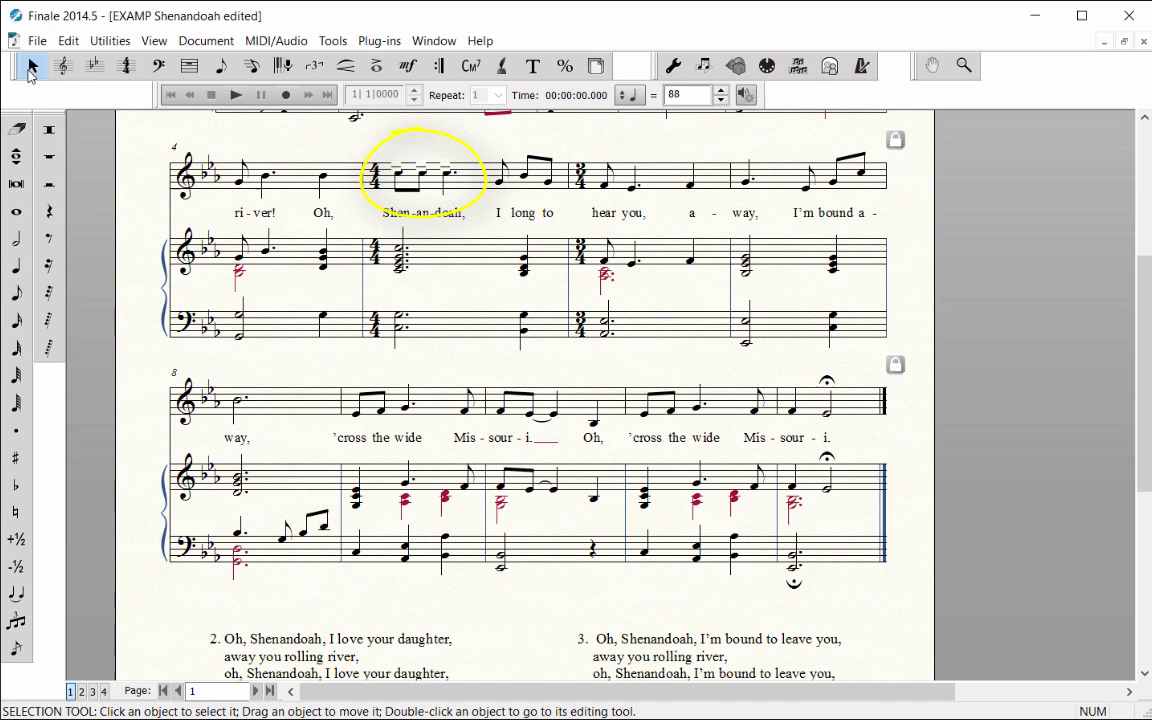
{"action": "key", "text": "ctrl+d"}
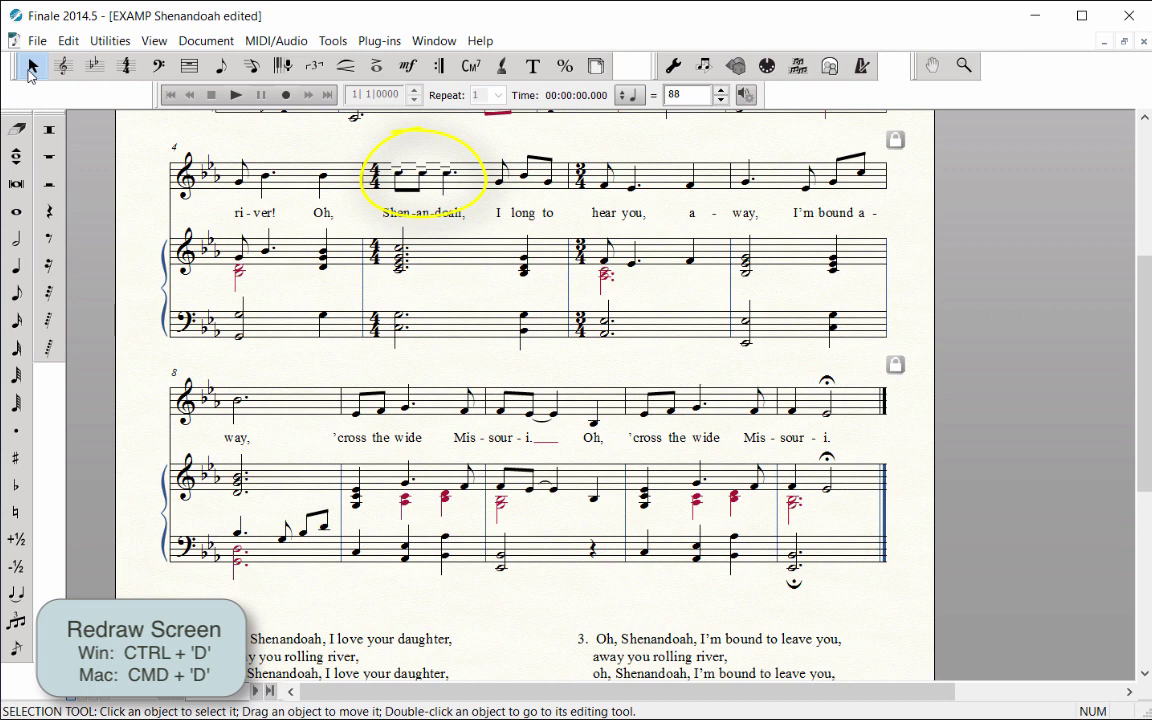
{"action": "key", "text": "ctrl+d"}
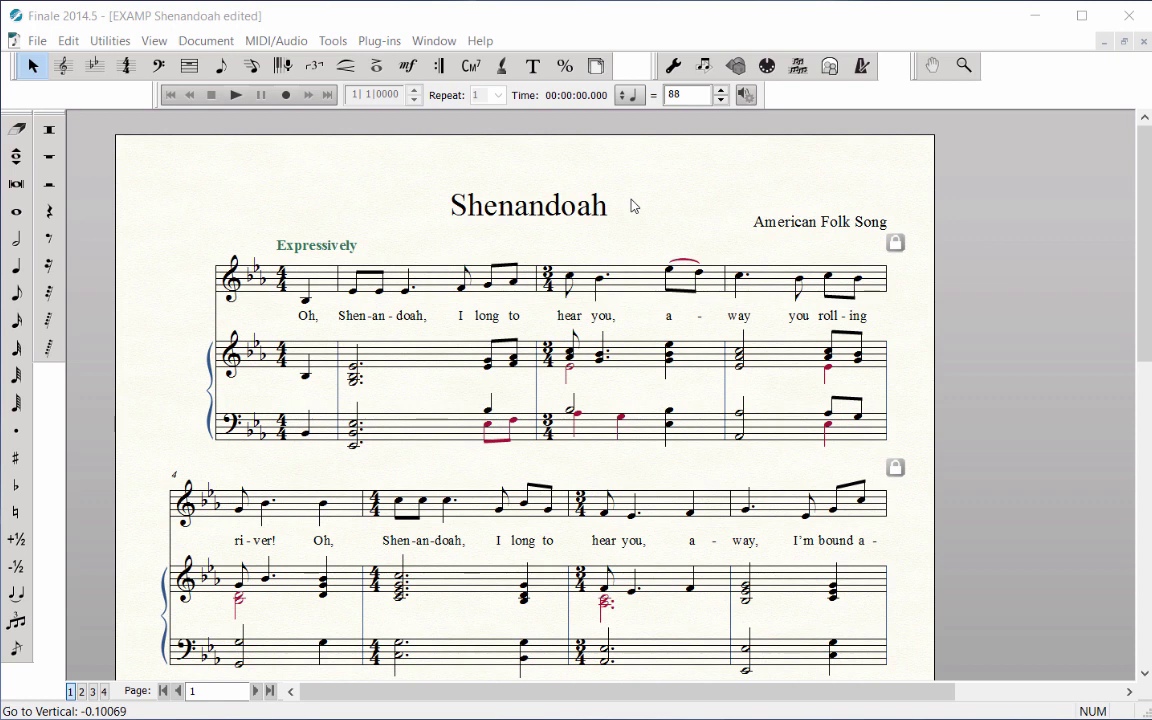
Step: Use the Repeat tool's measure menu to insert a forward repeat bar at measure 2
{"action": "left_click", "coordinate": [449, 79]}
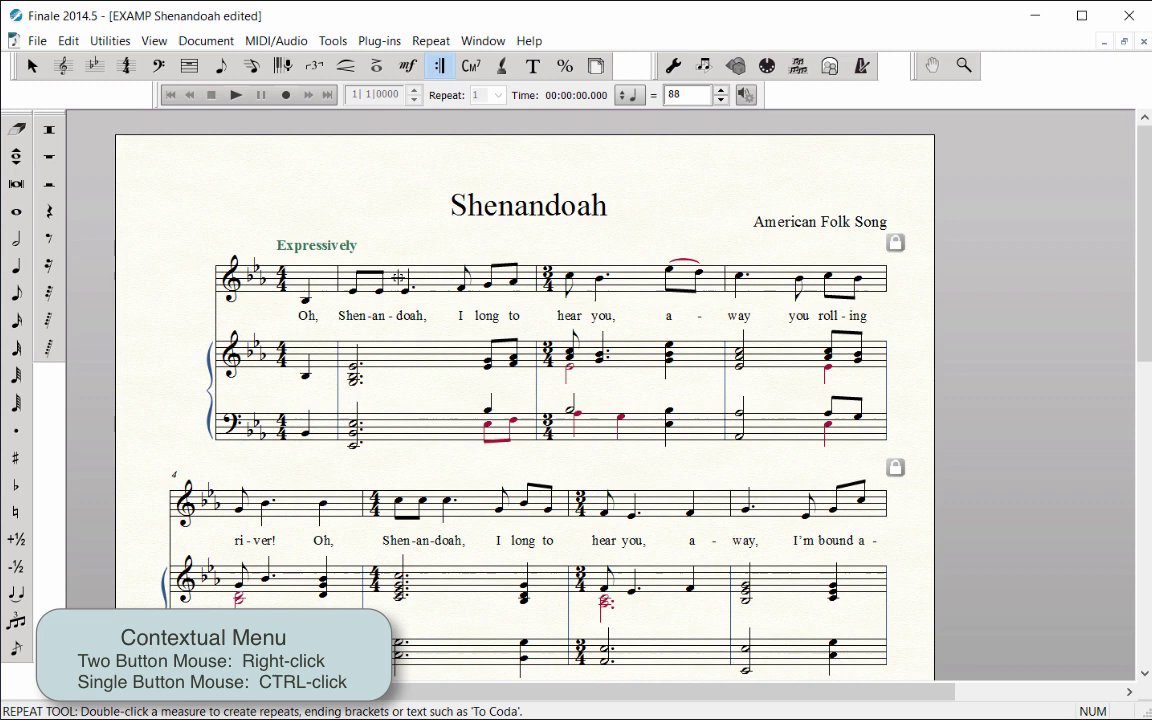
{"action": "right_click", "coordinate": [398, 277]}
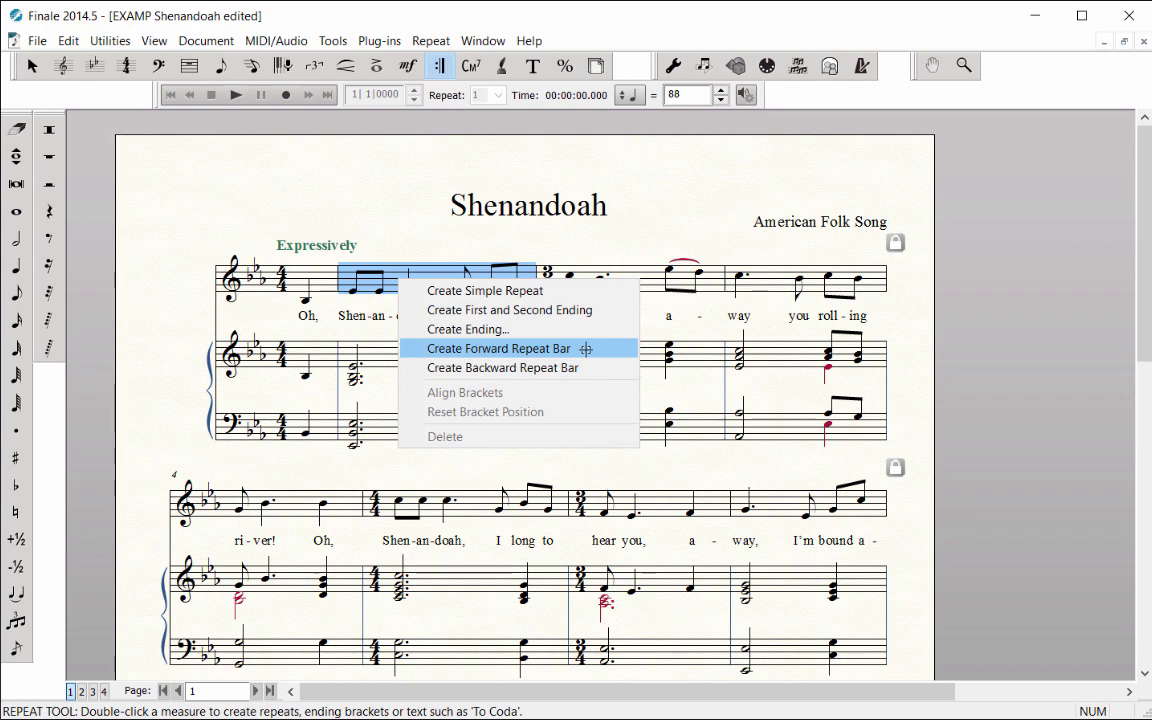
{"action": "left_click", "coordinate": [585, 348]}
{"action": "left_click", "coordinate": [631, 238]}
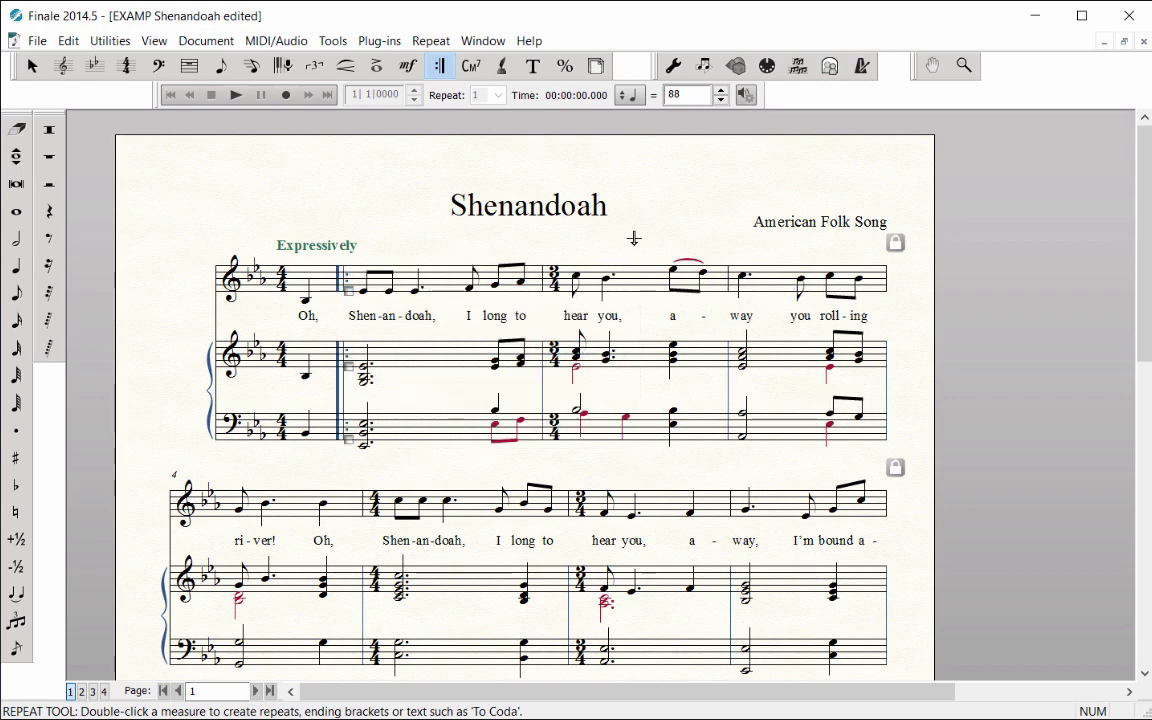
Step: Select measures 9–10 and create first and second endings there with the Repeat tool
{"action": "scroll", "coordinate": [764, 327], "scroll_direction": "down", "scroll_amount": 5}
{"action": "scroll", "coordinate": [764, 333], "scroll_direction": "down", "scroll_amount": 3}
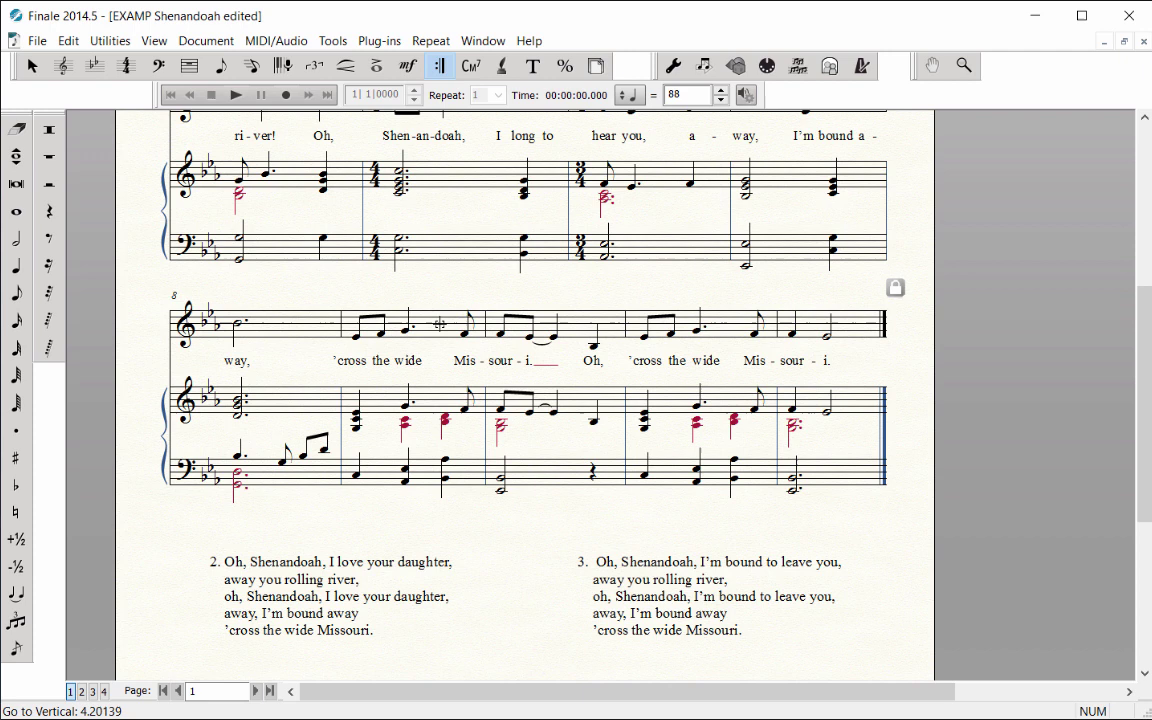
{"action": "left_click", "coordinate": [439, 324]}
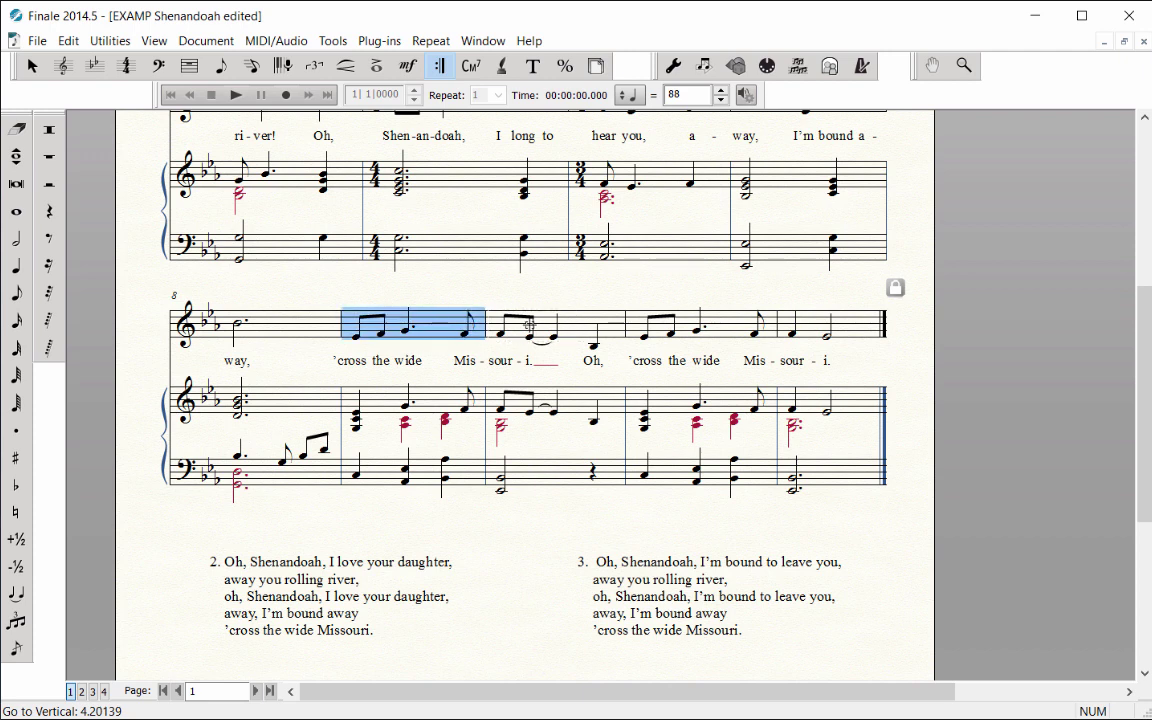
{"action": "left_click", "coordinate": [572, 325], "text": "shift"}
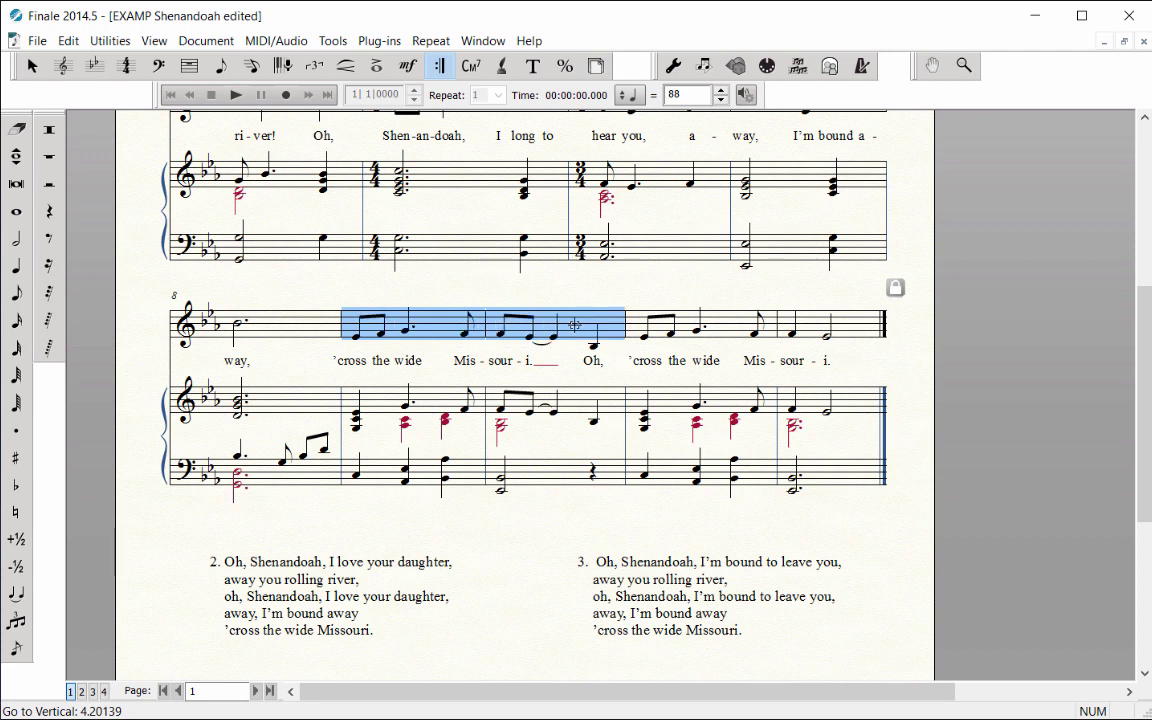
{"action": "right_click", "coordinate": [575, 325]}
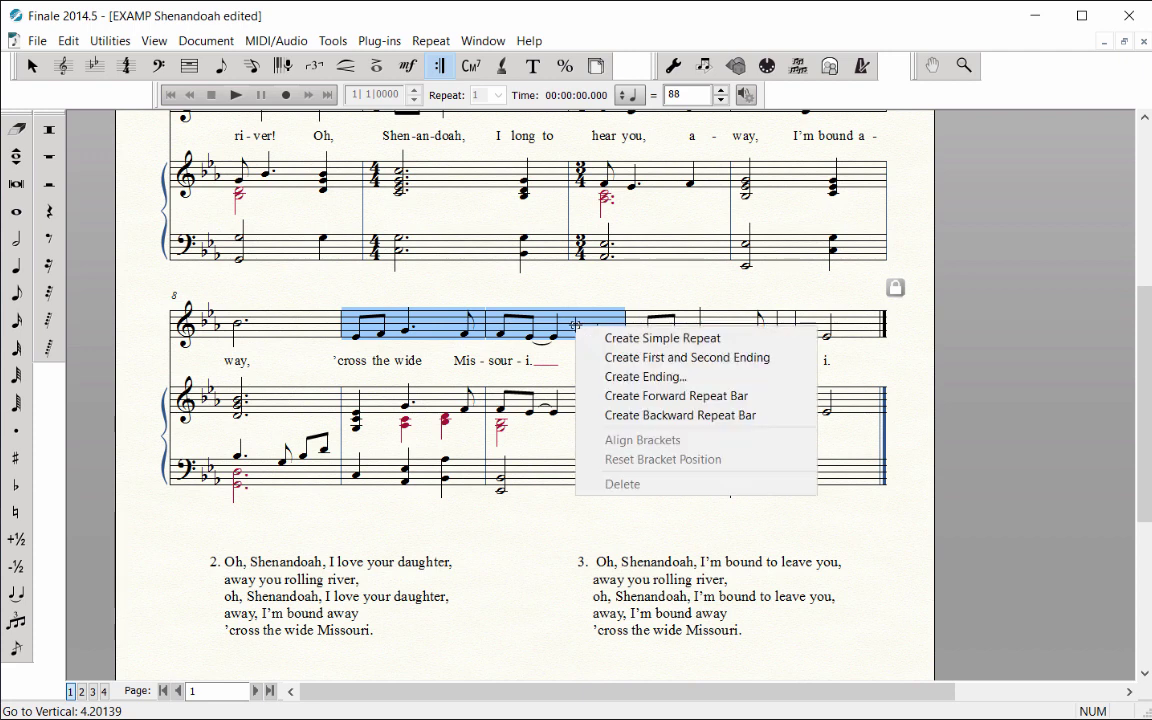
{"action": "left_click", "coordinate": [795, 357]}
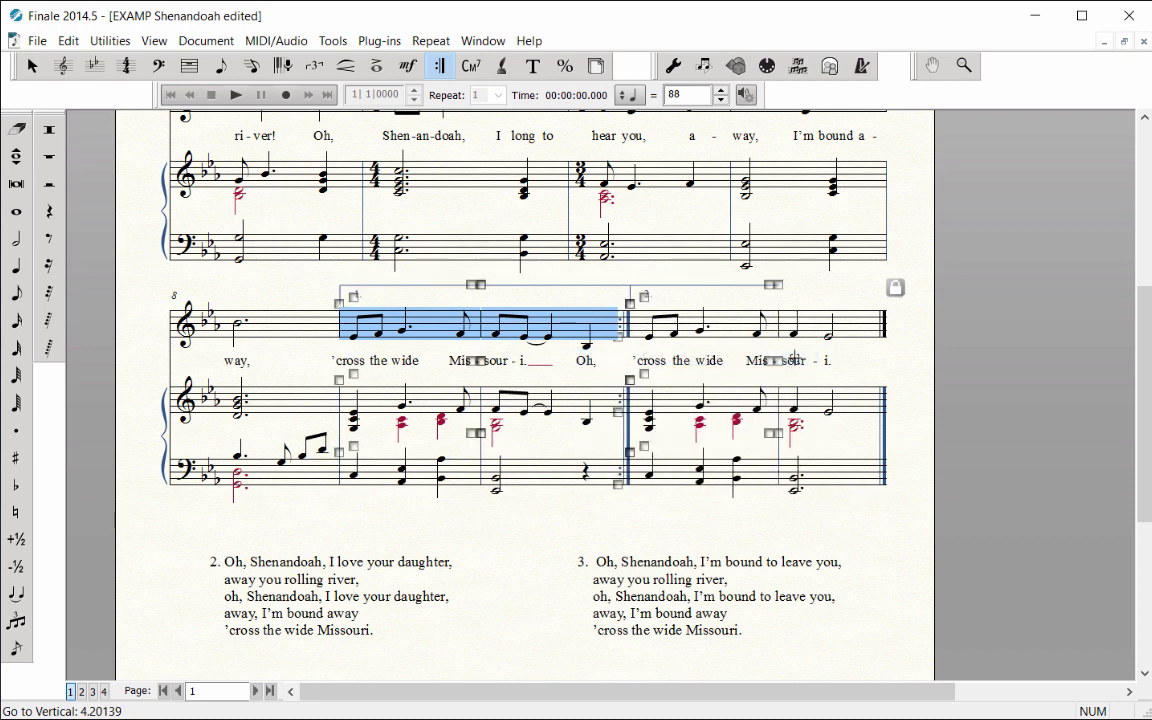
{"action": "left_click", "coordinate": [590, 506]}
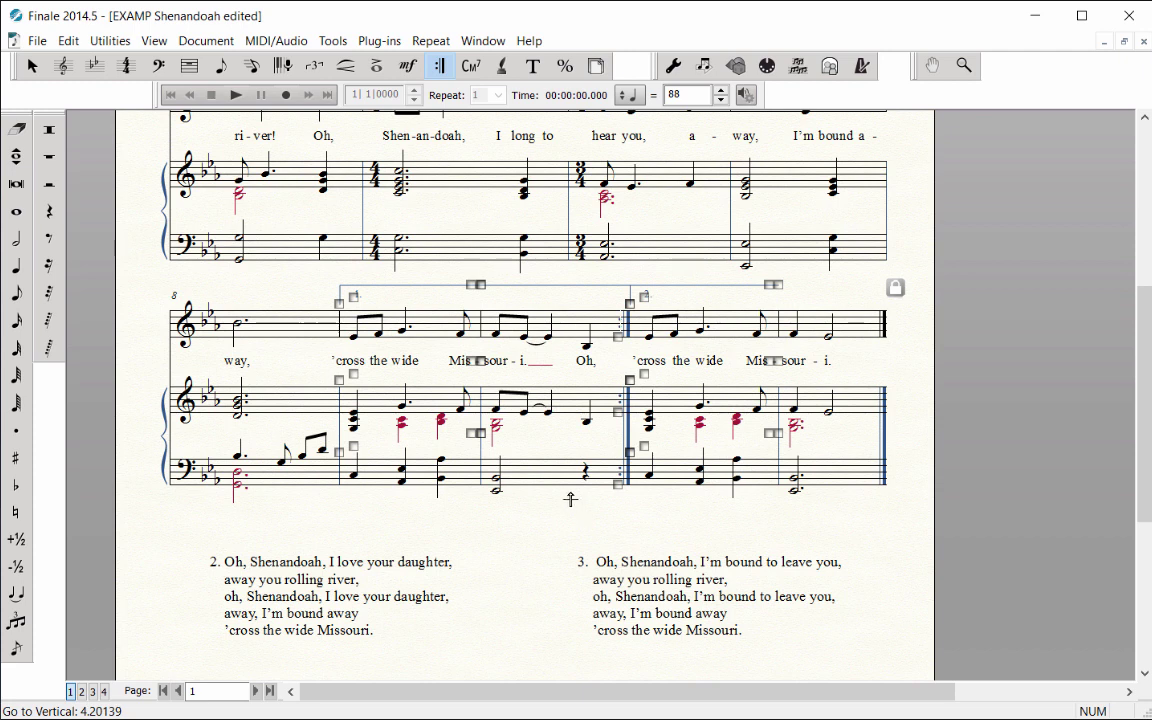
Step: Return to the Selection tool, redraw the score, and bring up measure 6's context menu
{"action": "left_click", "coordinate": [33, 66]}
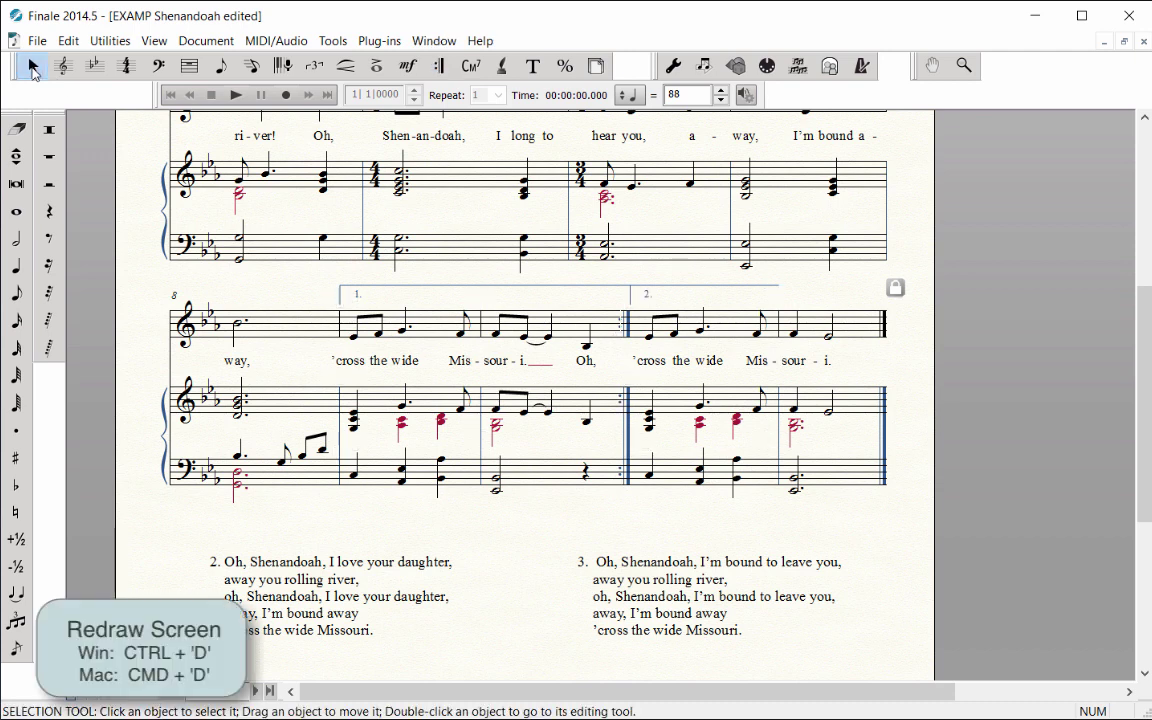
{"action": "key", "text": "ctrl+d"}
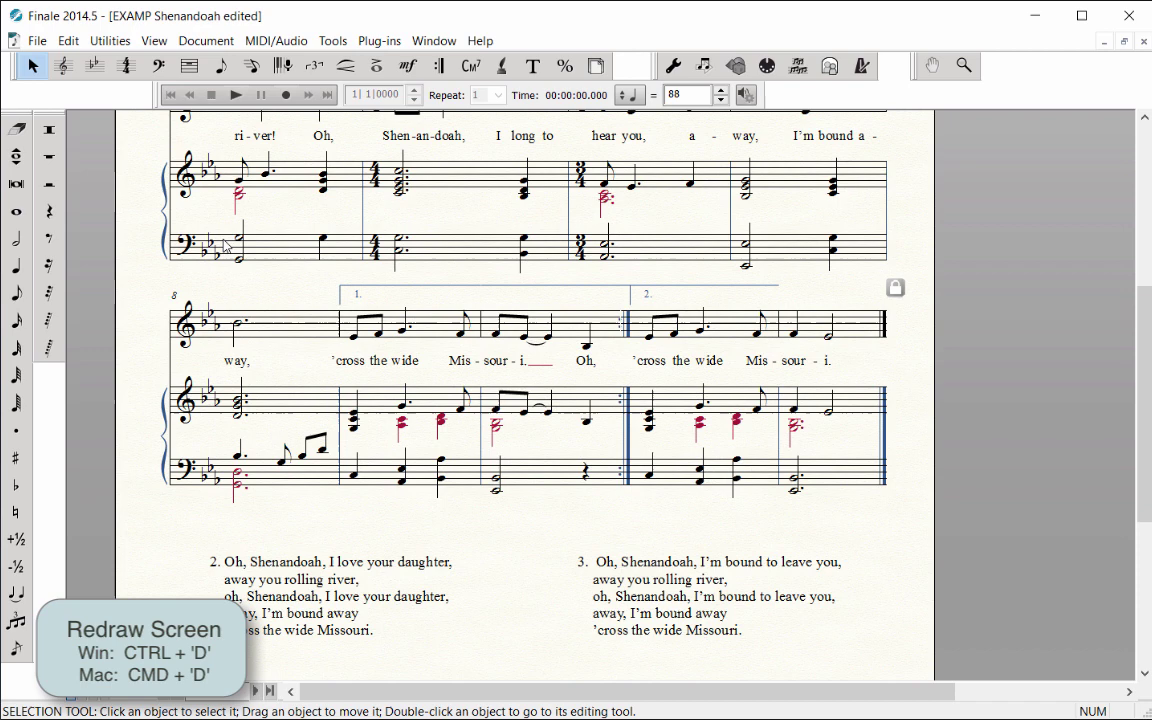
{"action": "scroll", "coordinate": [230, 246], "scroll_direction": "up", "scroll_amount": 3}
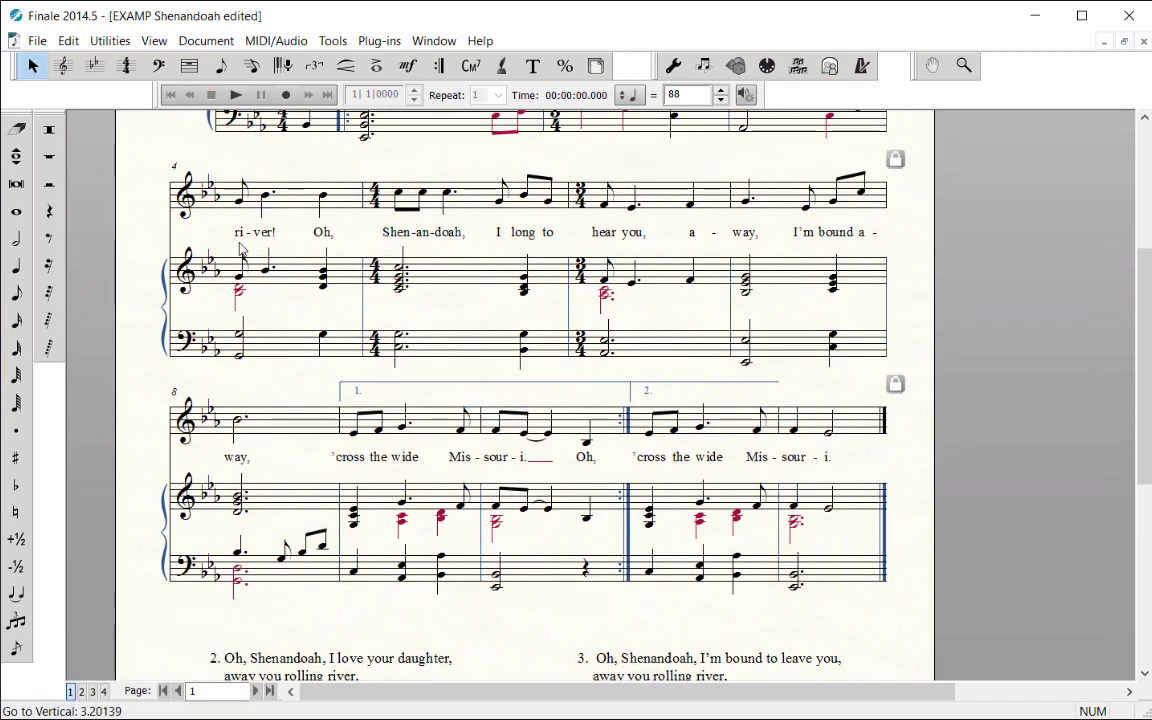
{"action": "scroll", "coordinate": [190, 220], "scroll_direction": "down", "scroll_amount": 1}
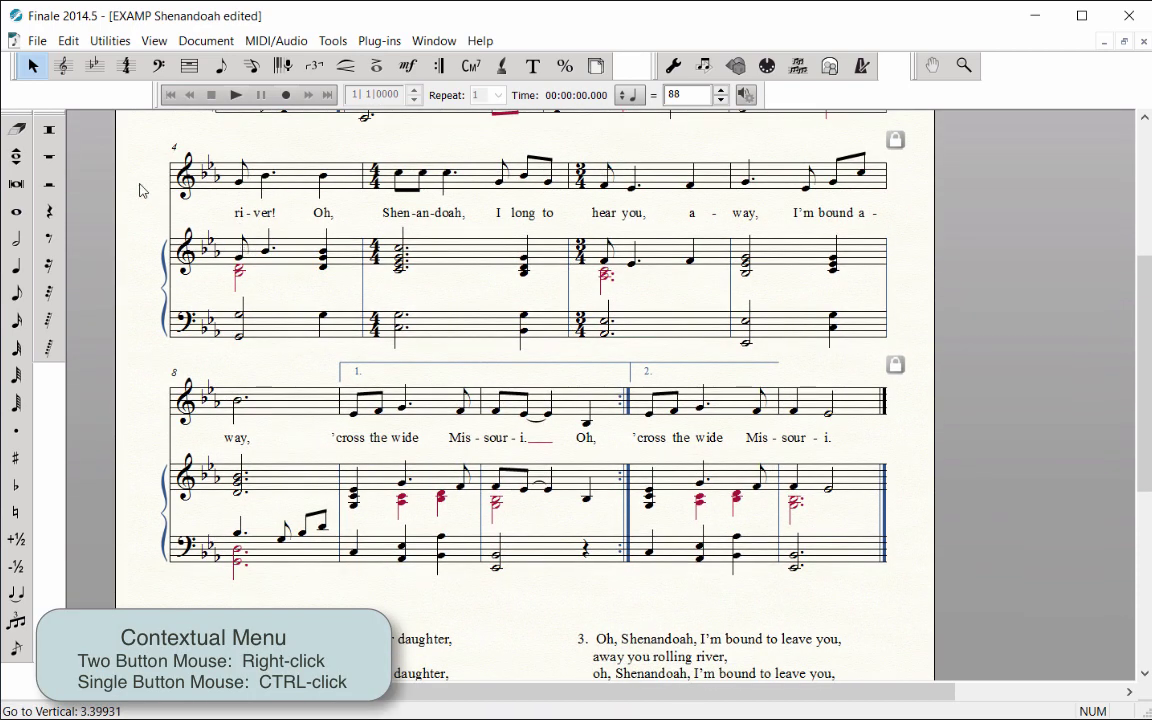
{"action": "right_click", "coordinate": [664, 184]}
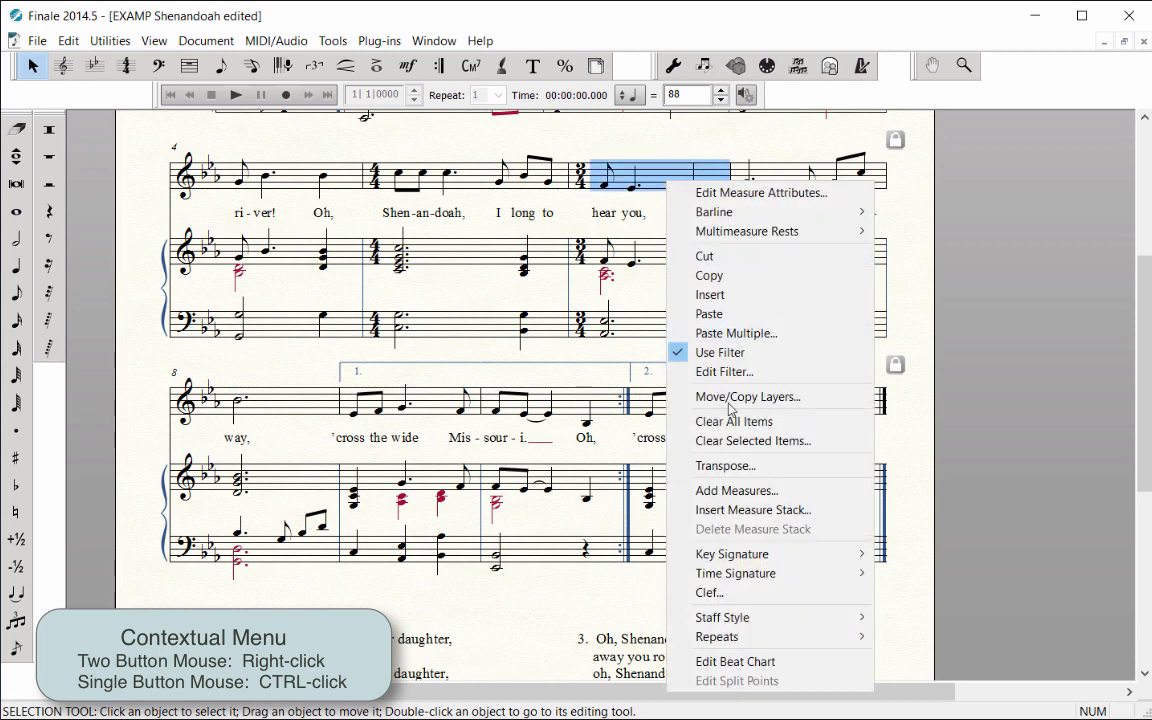